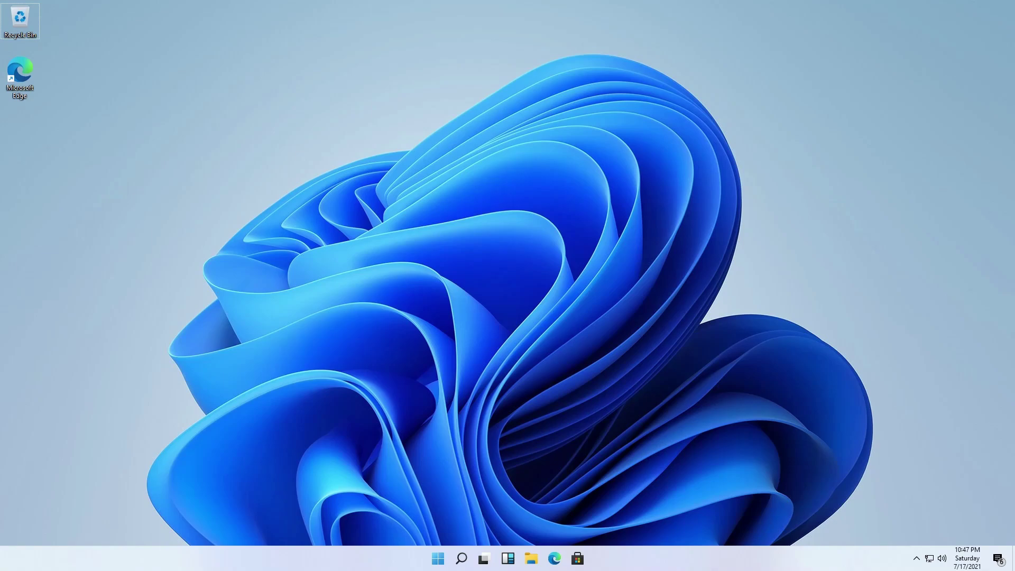
# Open C:\Windows\Resources through the Run box and go into the Themes folder
pyautogui.press('super+r')
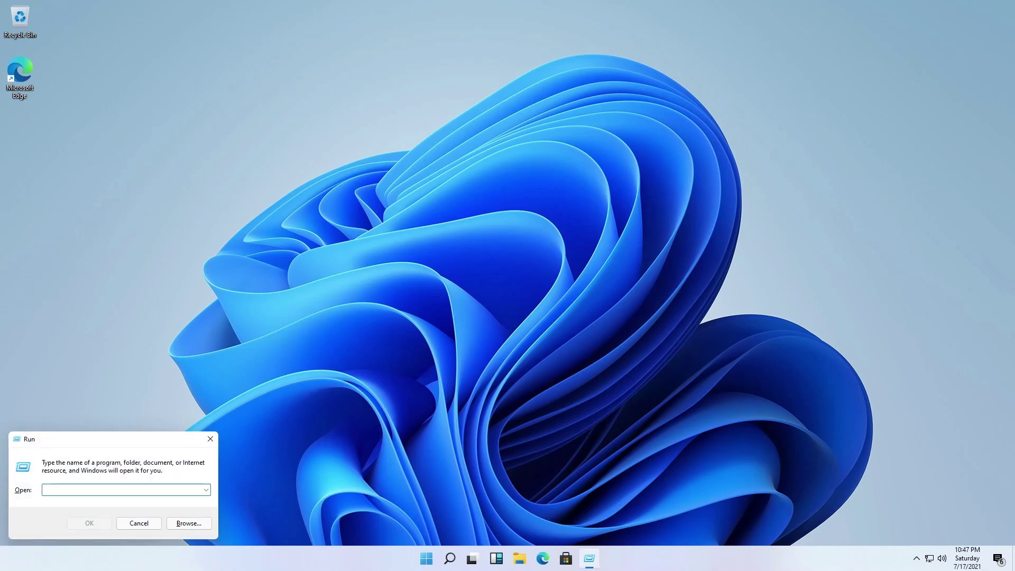
pyautogui.write('resources')
pyautogui.press('Return')
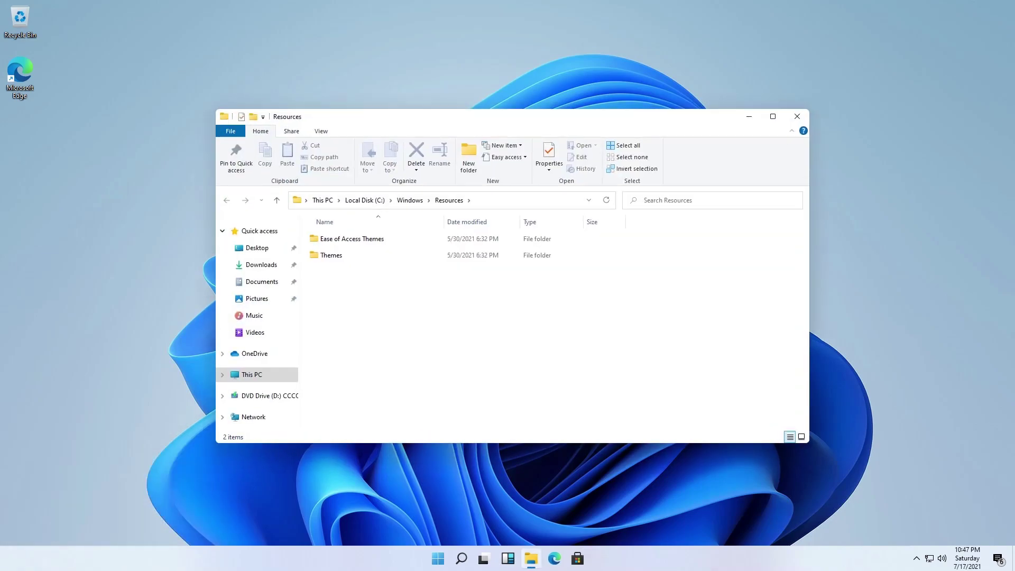
pyautogui.doubleClick(331, 255)
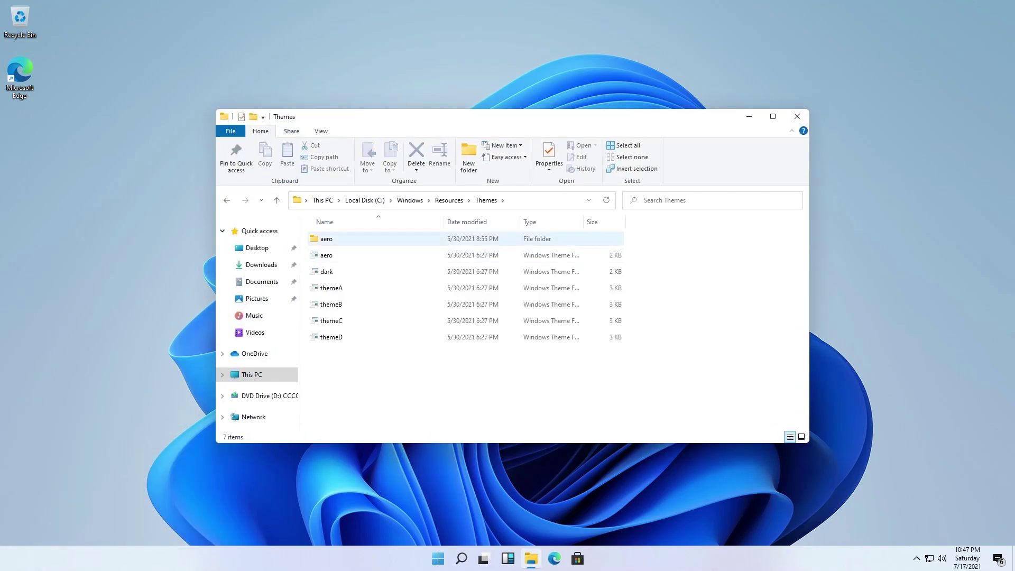
# Confirm the aero folder holds the aerolite visual style, then return to Themes
pyautogui.click(327, 239)
pyautogui.press('Return')
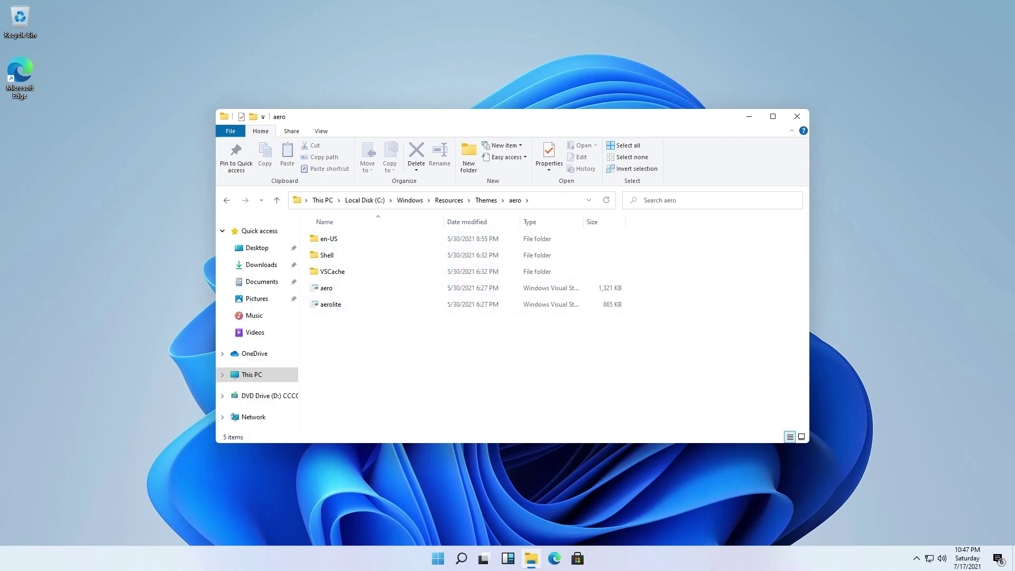
pyautogui.moveTo(421, 312); pyautogui.dragTo(351, 271)
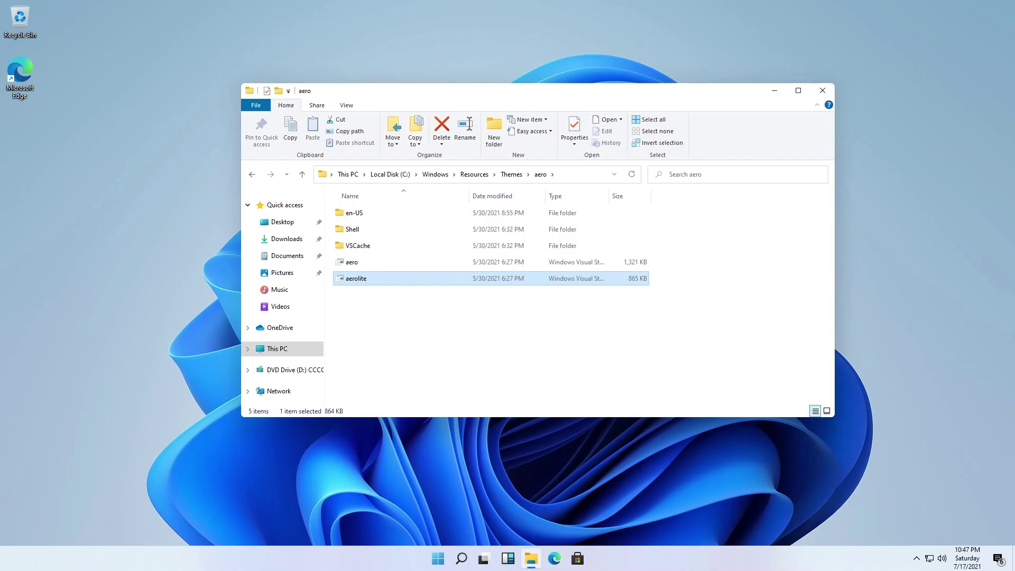
pyautogui.hotkey('alt', 'Up')
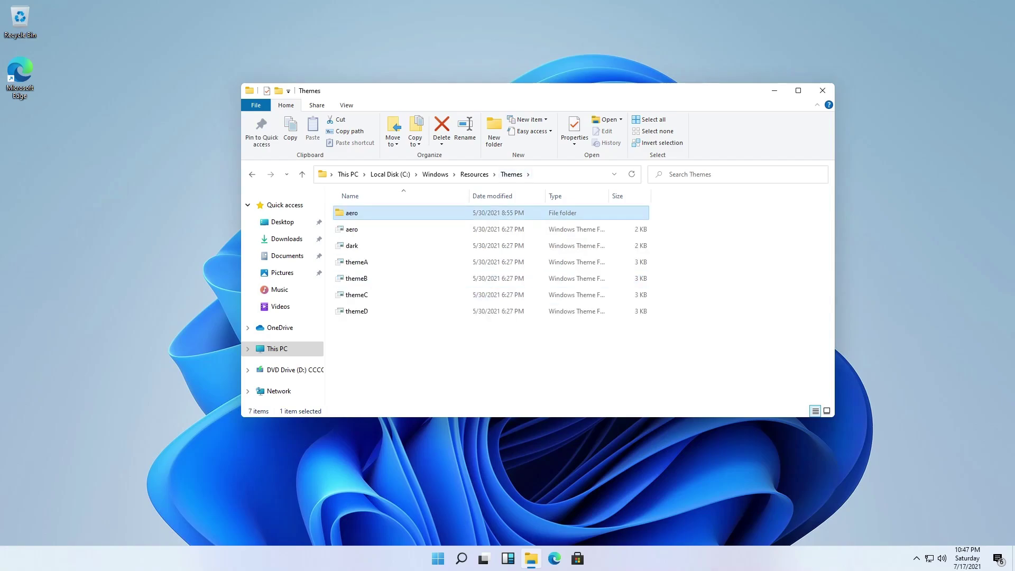
# Paste a copy of the aero theme file onto the desktop
pyautogui.moveTo(387, 90); pyautogui.dragTo(682, 104)
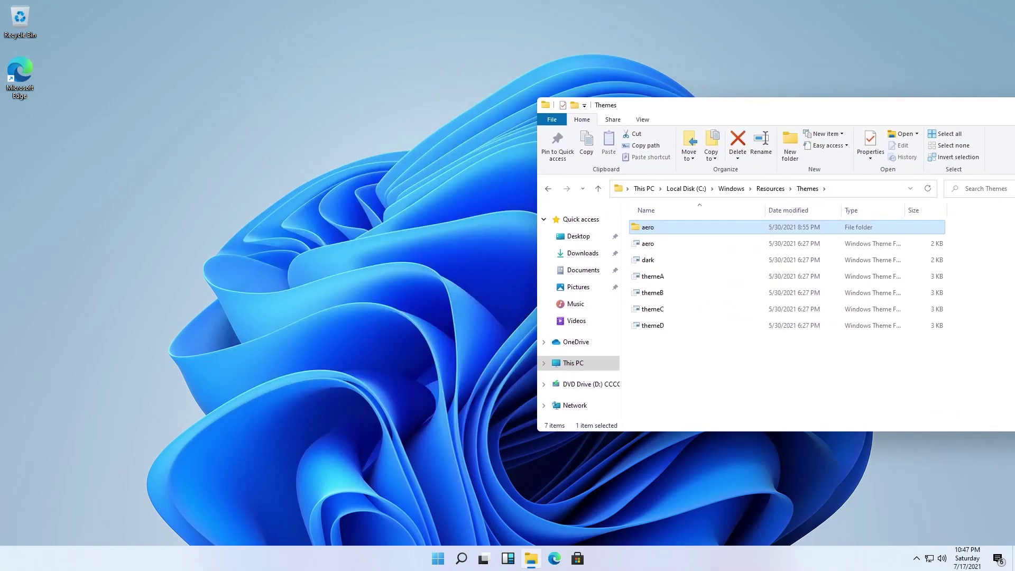
pyautogui.click(681, 244)
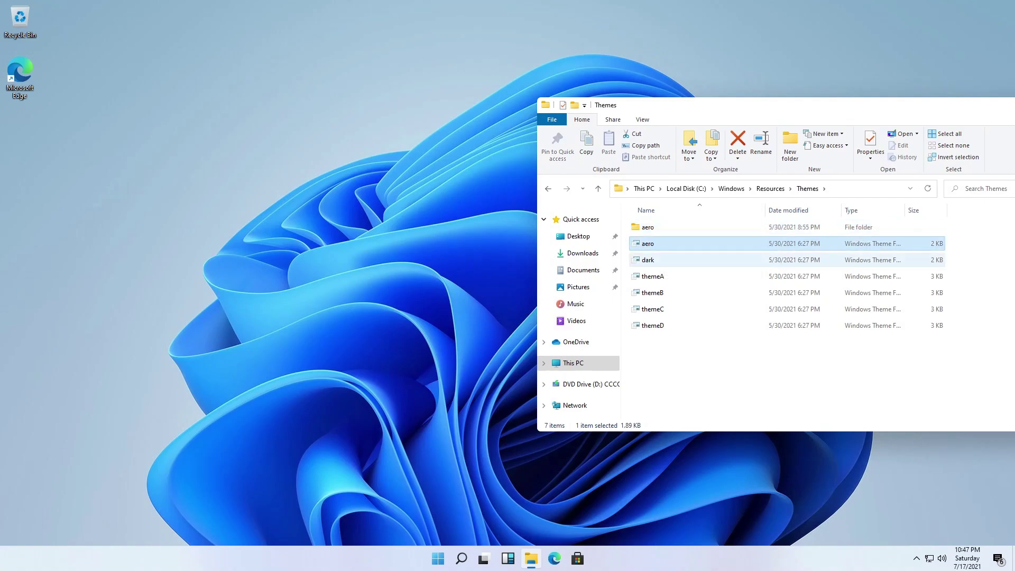
pyautogui.rightClick(233, 139)
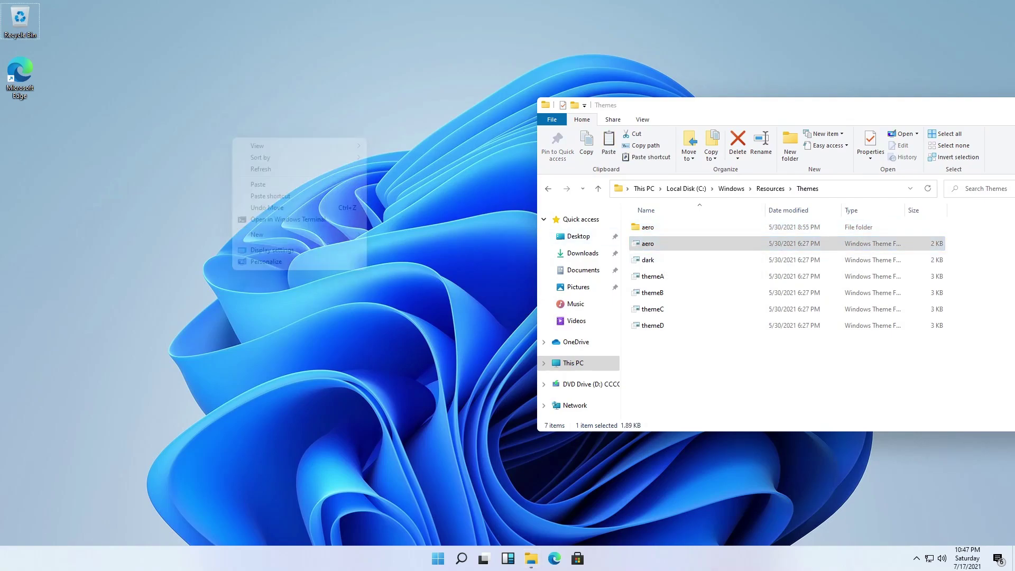
pyautogui.click(264, 184)
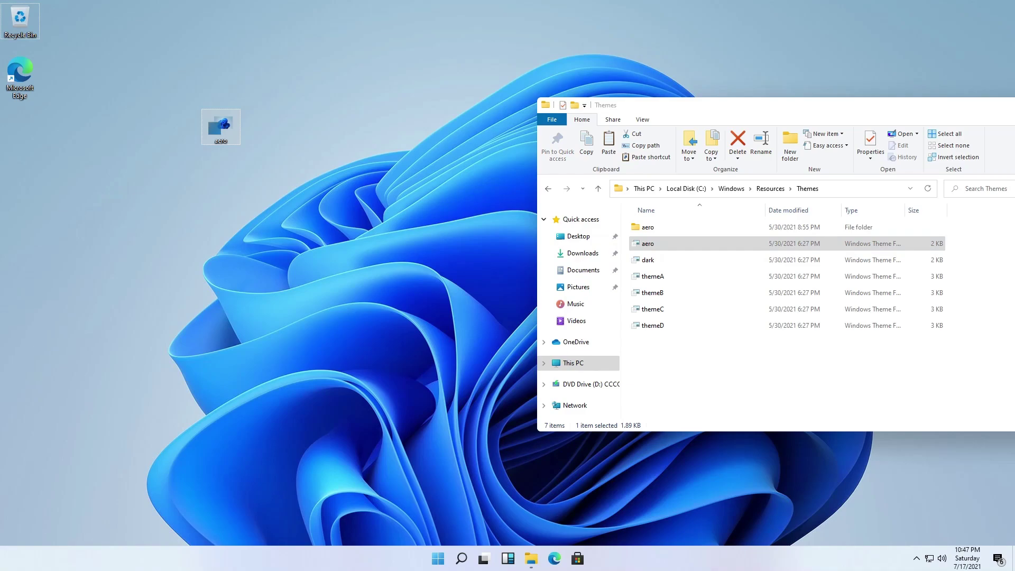
pyautogui.moveTo(220, 127); pyautogui.dragTo(260, 180)
# Choose Notepad from More apps to open the desktop aero theme copy
pyautogui.rightClick(264, 172)
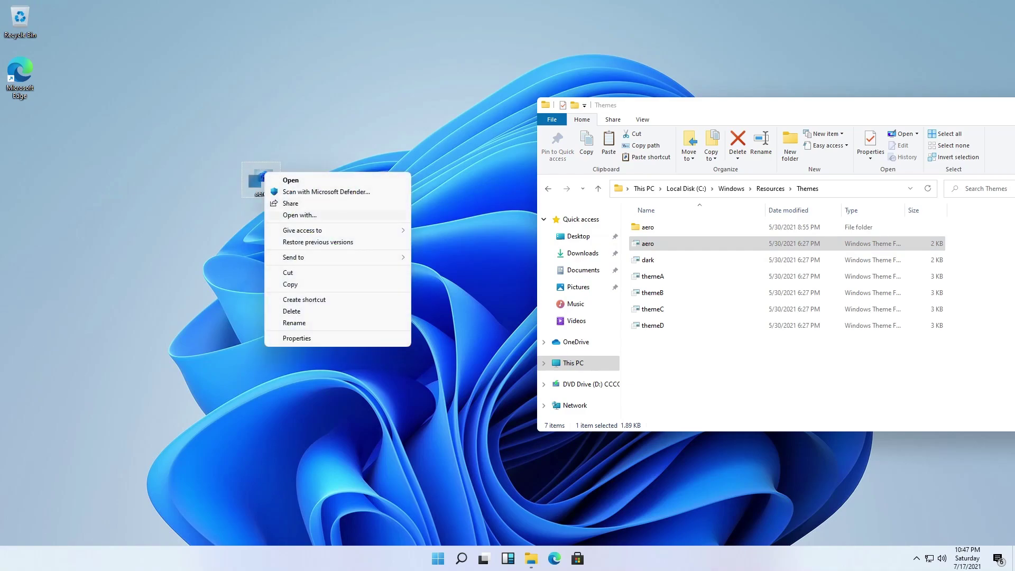
pyautogui.click(300, 215)
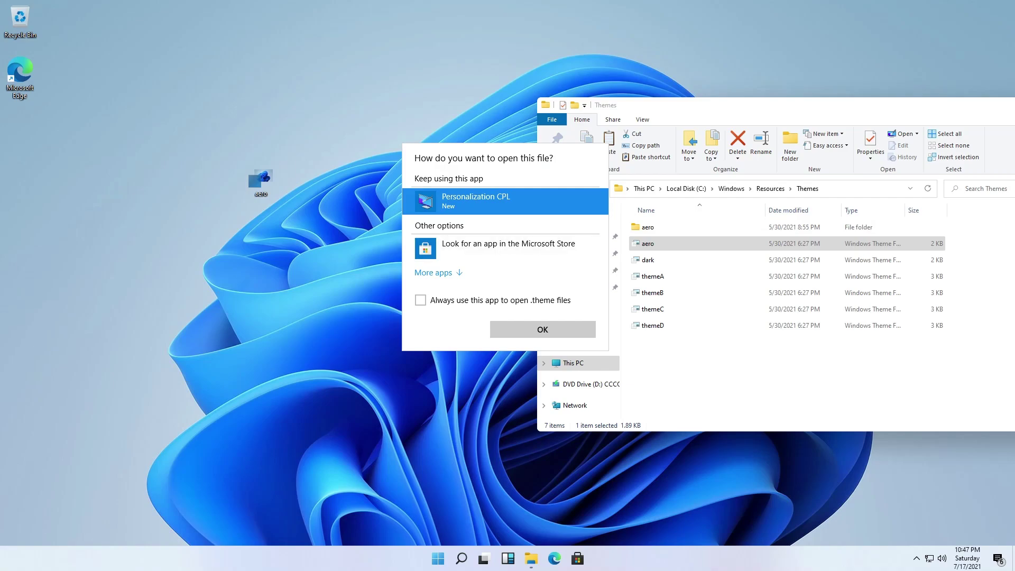
pyautogui.click(438, 273)
pyautogui.scroll(-2, 442, 271)
pyautogui.click(457, 288)
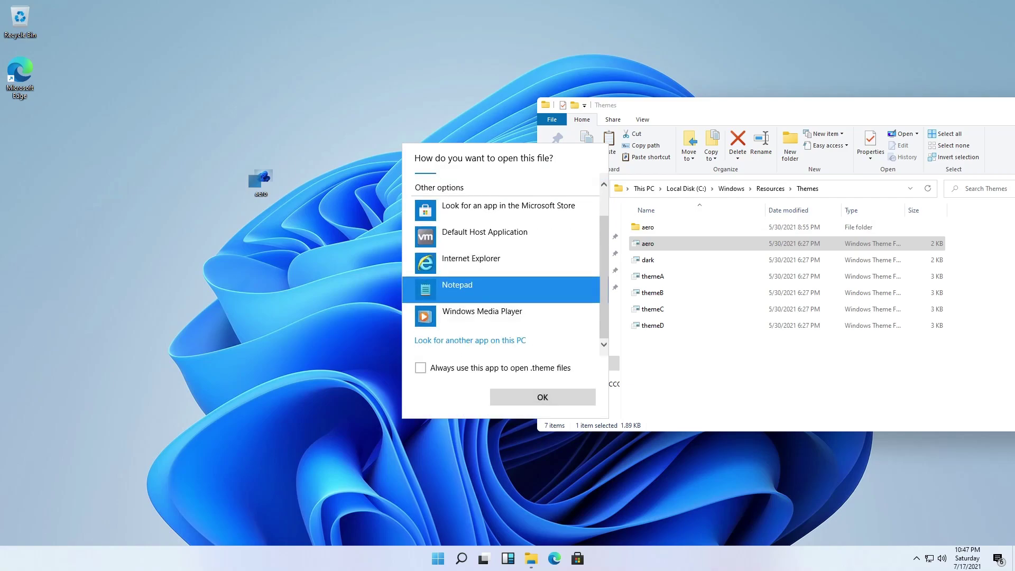
# Change the visual style Path to Aerolite.msstyles and the display name to Aero Lite
pyautogui.press('Return')
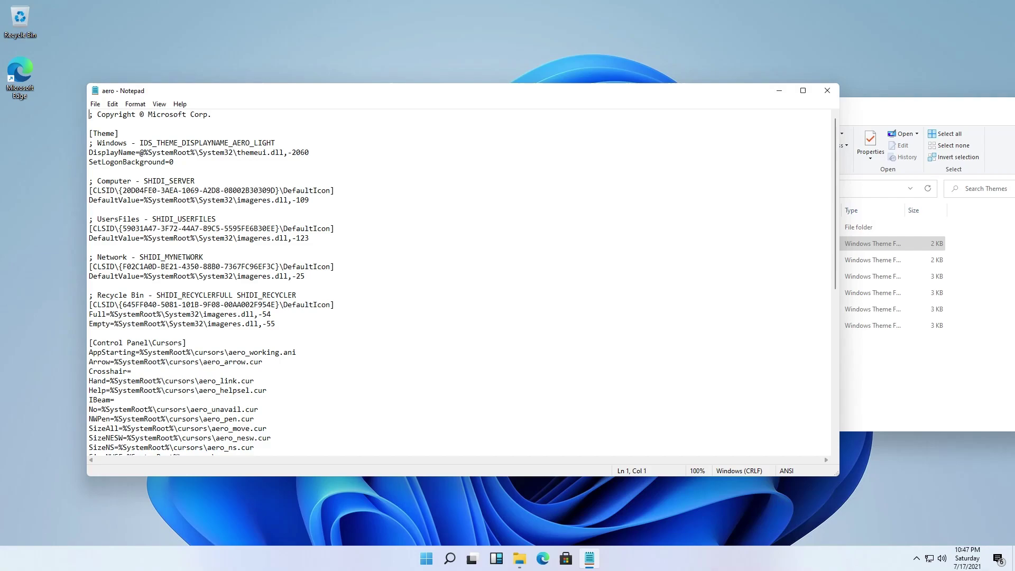
pyautogui.hotkey('shift', 'Down')
pyautogui.hotkey('shift', 'Down')
pyautogui.hotkey('shift', 'Down')
pyautogui.hotkey('shift', 'Down')
pyautogui.hotkey('shift', 'Down')
pyautogui.hotkey('shift', 'Down')
pyautogui.hotkey('shift', 'Down')
pyautogui.hotkey('shift', 'Down')
pyautogui.hotkey('shift', 'Down')
pyautogui.hotkey('shift', 'Down')
pyautogui.hotkey('shift', 'Down')
pyautogui.hotkey('shift', 'Down')
pyautogui.hotkey('shift', 'Down')
pyautogui.hotkey('shift', 'Down')
pyautogui.hotkey('shift', 'Down')
pyautogui.hotkey('shift', 'Down')
pyautogui.hotkey('shift', 'Down')
pyautogui.hotkey('shift', 'Down')
pyautogui.hotkey('shift', 'Down')
pyautogui.hotkey('shift', 'Down')
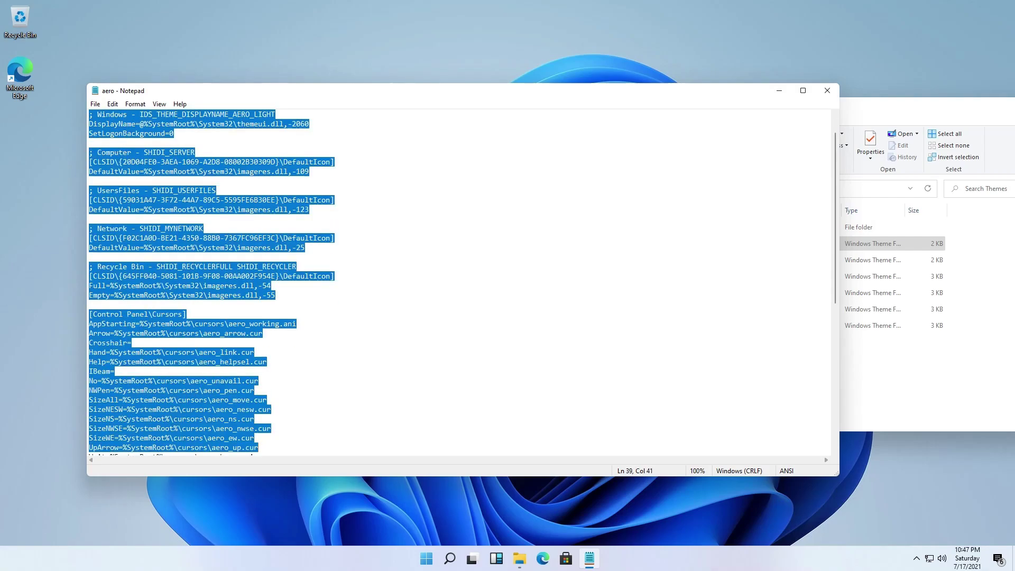
pyautogui.hotkey('shift', 'End')
pyautogui.click(275, 276)
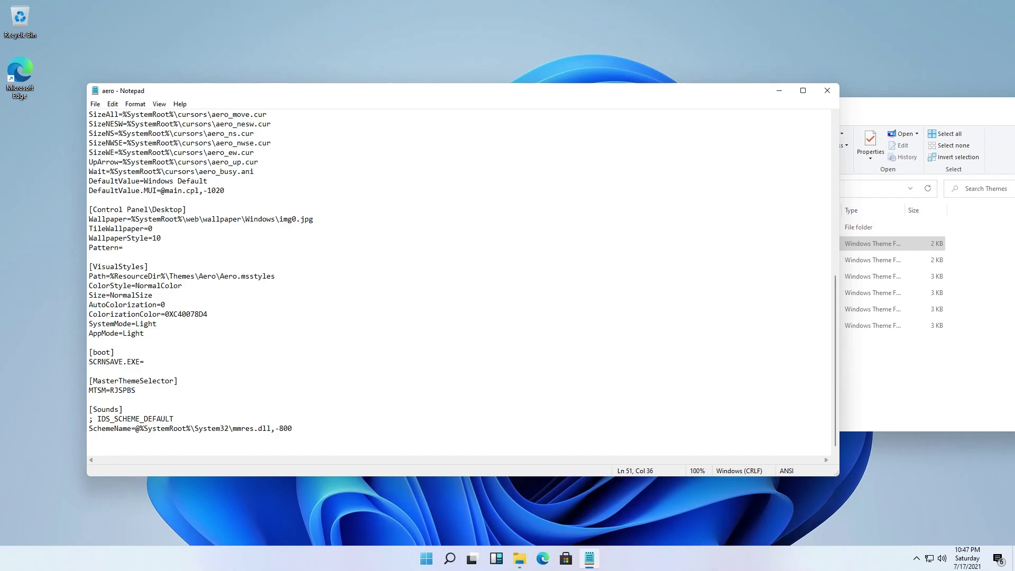
pyautogui.write('lite')
pyautogui.scroll(11, 459, 283)
# Save the edited theme file in Notepad
pyautogui.hotkey('alt', 'f')
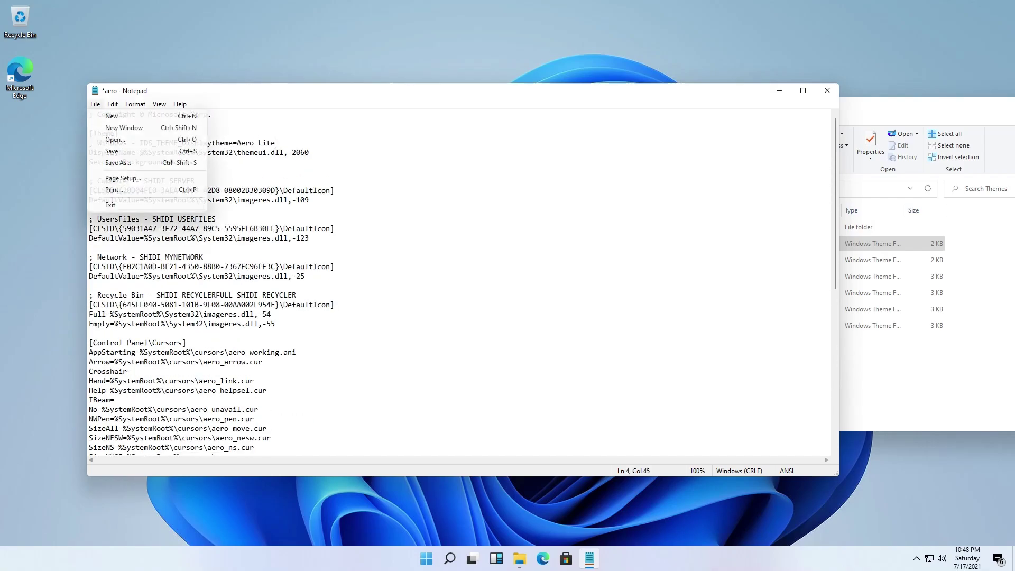
pyautogui.press('Right')
pyautogui.press('Left')
pyautogui.press('Return')
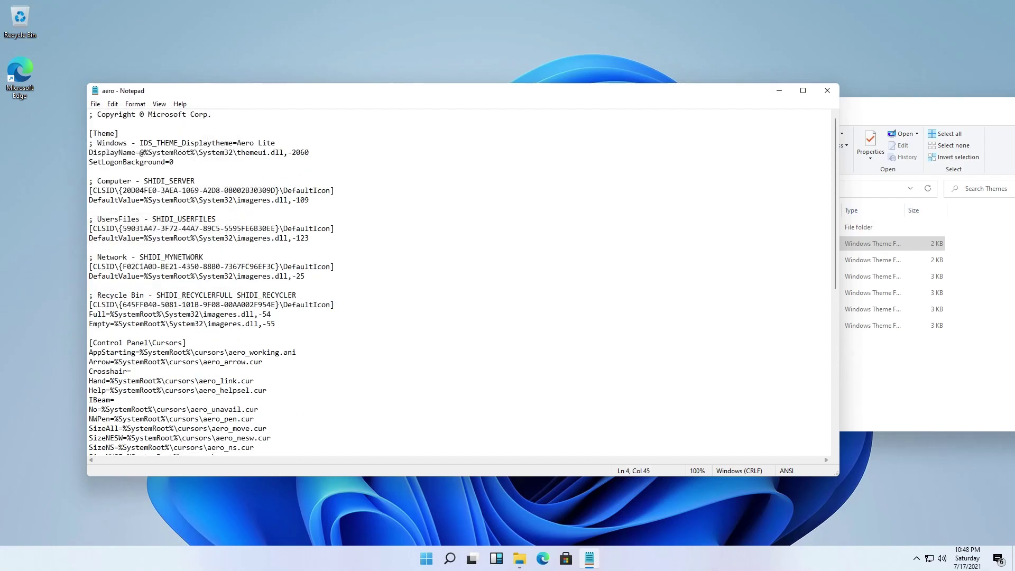
# Close Notepad, rename the desktop copy to aerolite, and move it into Themes with admin permission
pyautogui.click(827, 90)
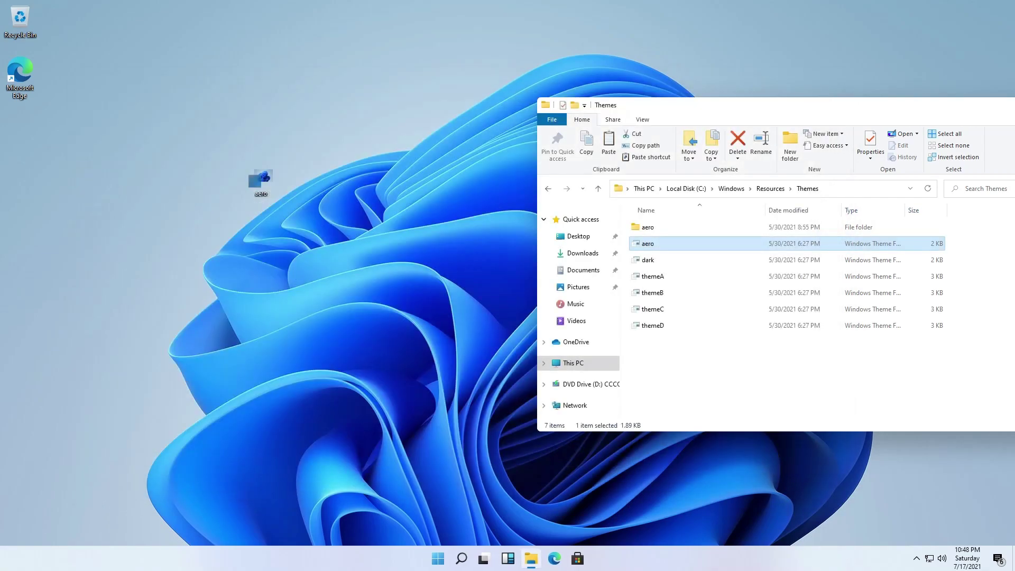
pyautogui.rightClick(259, 179)
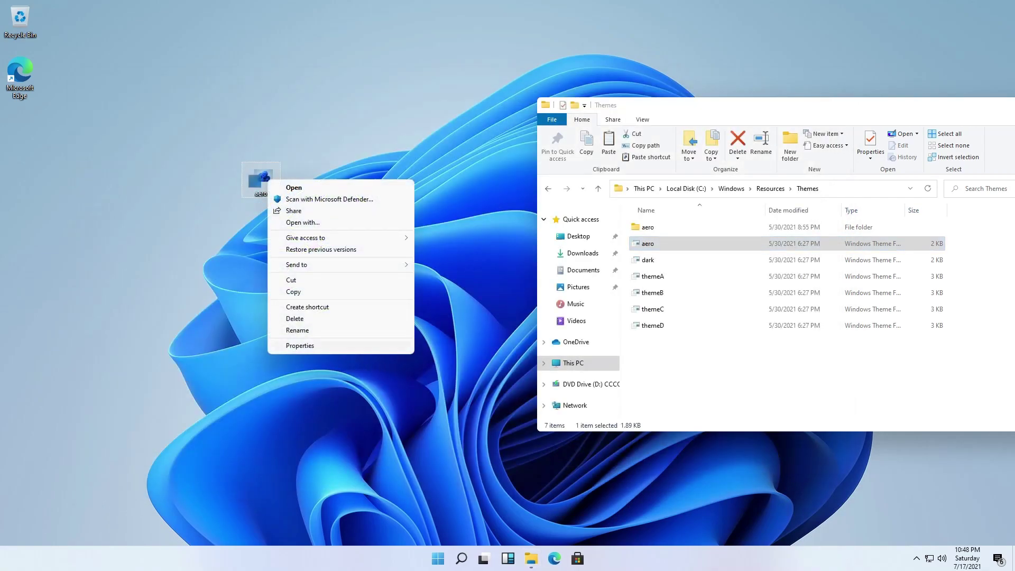
pyautogui.click(288, 330)
pyautogui.write('aerolite')
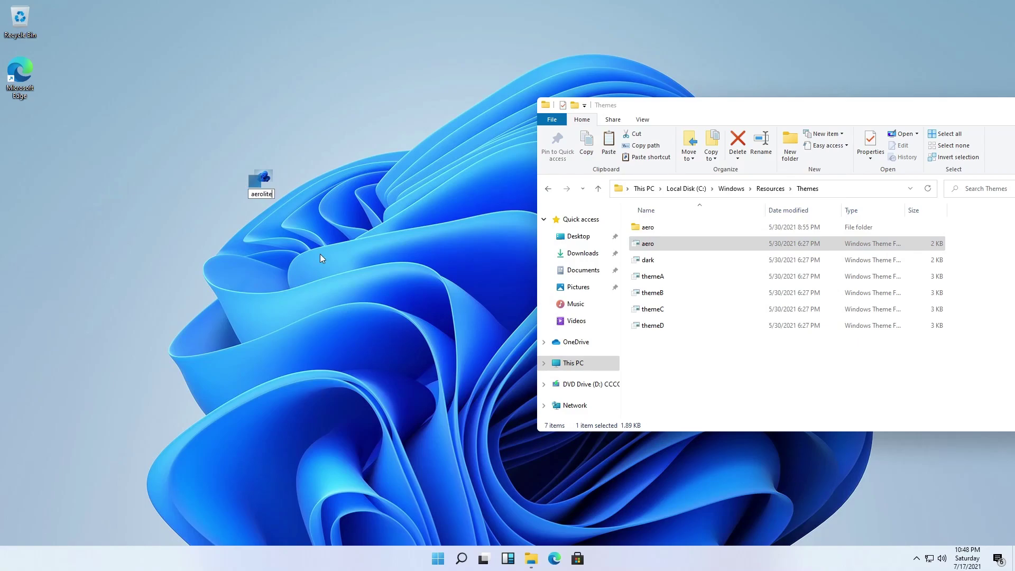
pyautogui.press('Return')
pyautogui.moveTo(260, 178); pyautogui.dragTo(710, 355)
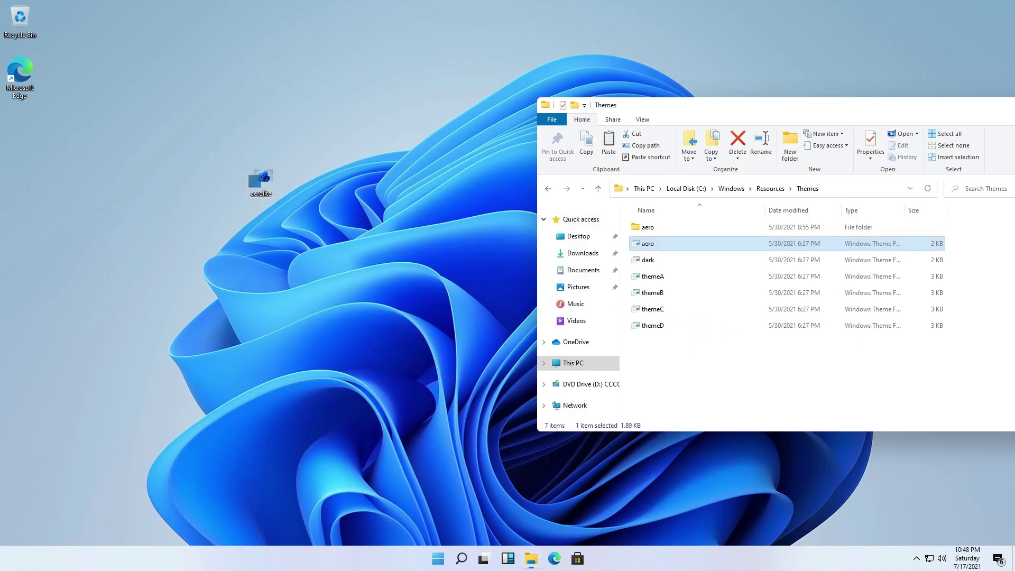
pyautogui.click(478, 206)
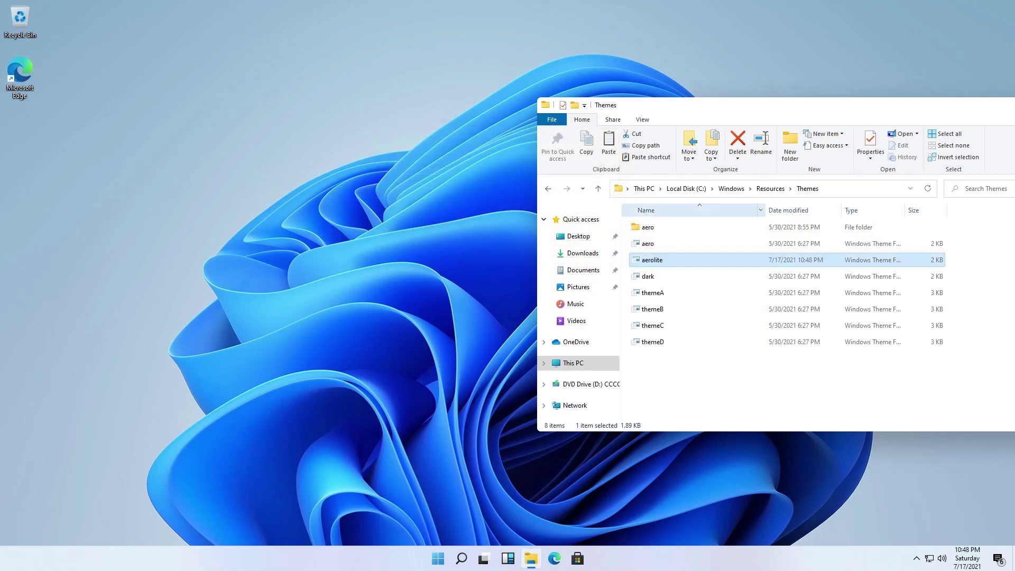
# Apply aerolite.theme from the Themes folder, recentre Explorer, and open the Start menu
pyautogui.doubleClick(655, 260)
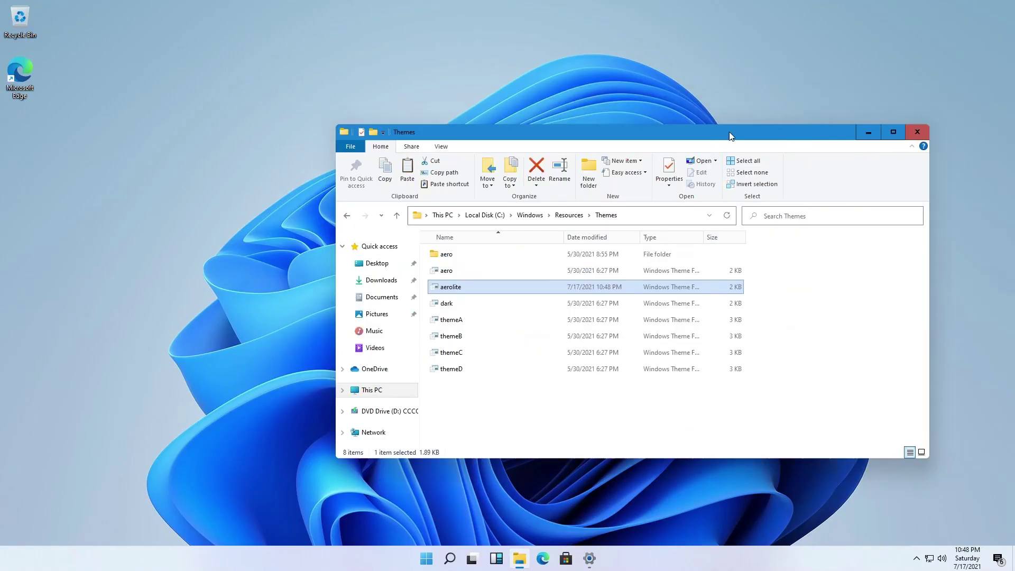
pyautogui.moveTo(727, 136); pyautogui.dragTo(603, 141)
pyautogui.moveTo(192, 114); pyautogui.dragTo(919, 487)
pyautogui.moveTo(624, 140); pyautogui.dragTo(588, 143)
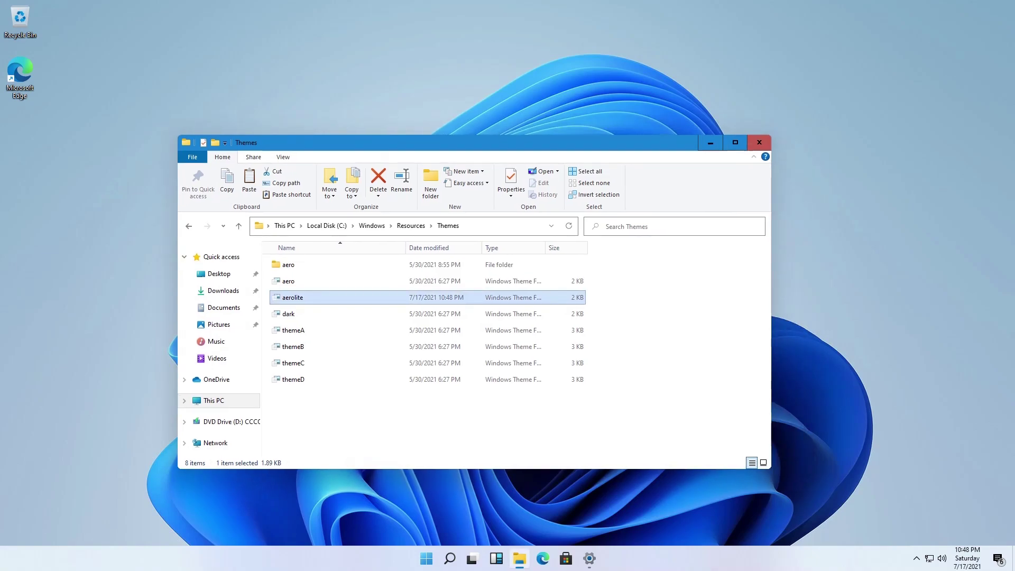
pyautogui.click(426, 558)
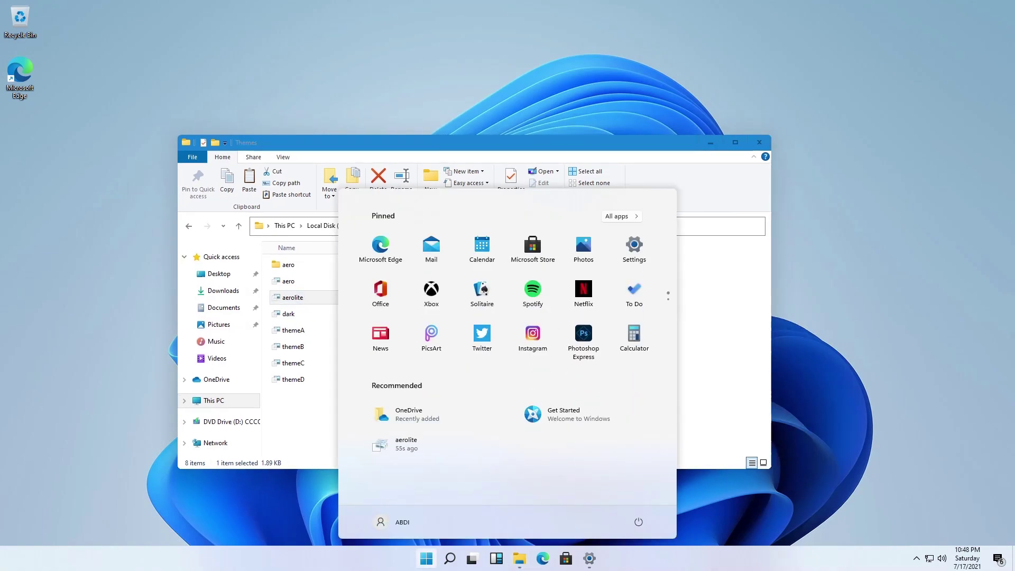
# Shift the Themes window aside and close the Settings window
pyautogui.moveTo(676, 143); pyautogui.dragTo(531, 176)
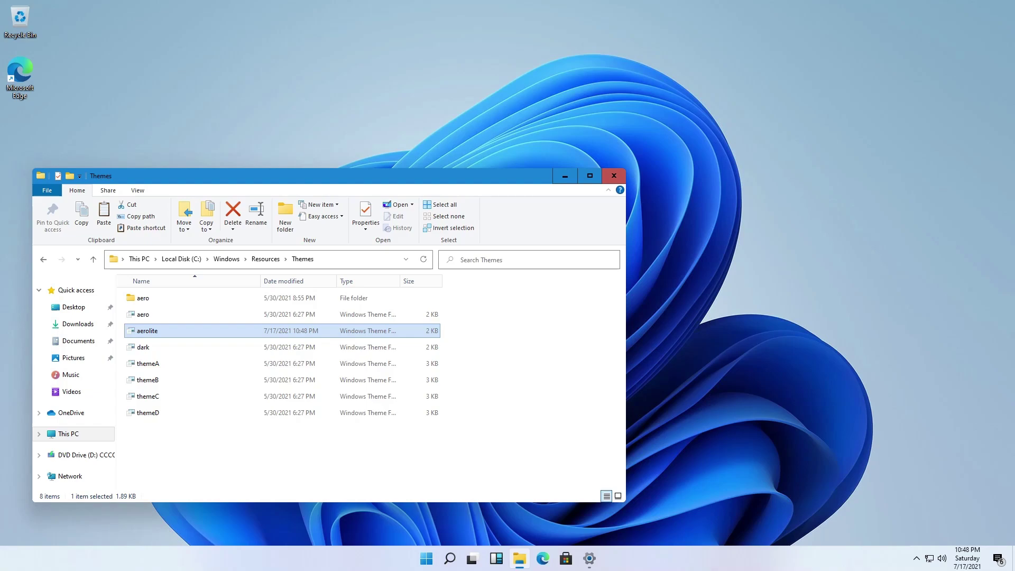
pyautogui.moveTo(503, 179); pyautogui.dragTo(644, 174)
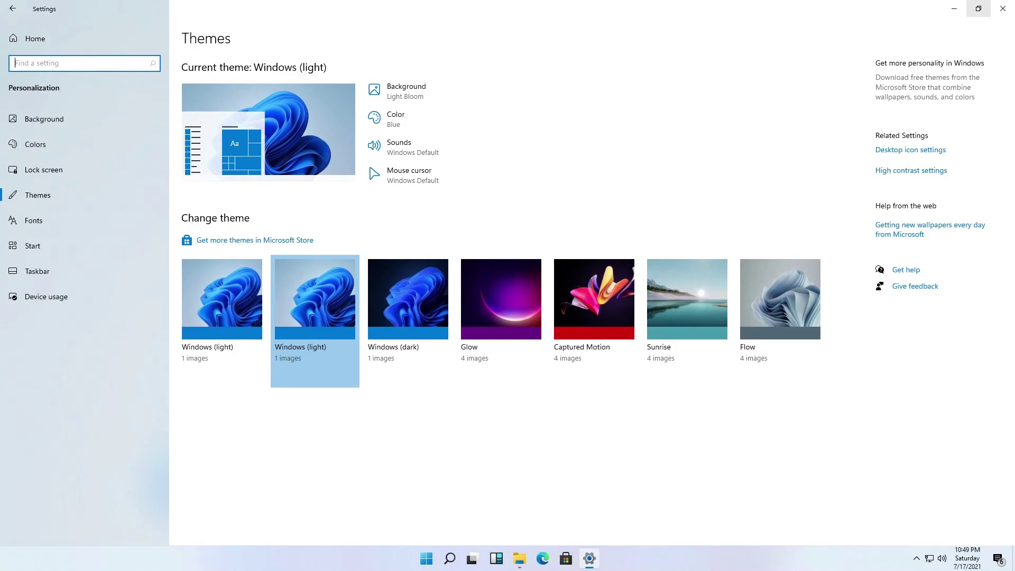
pyautogui.click(978, 8)
pyautogui.click(887, 75)
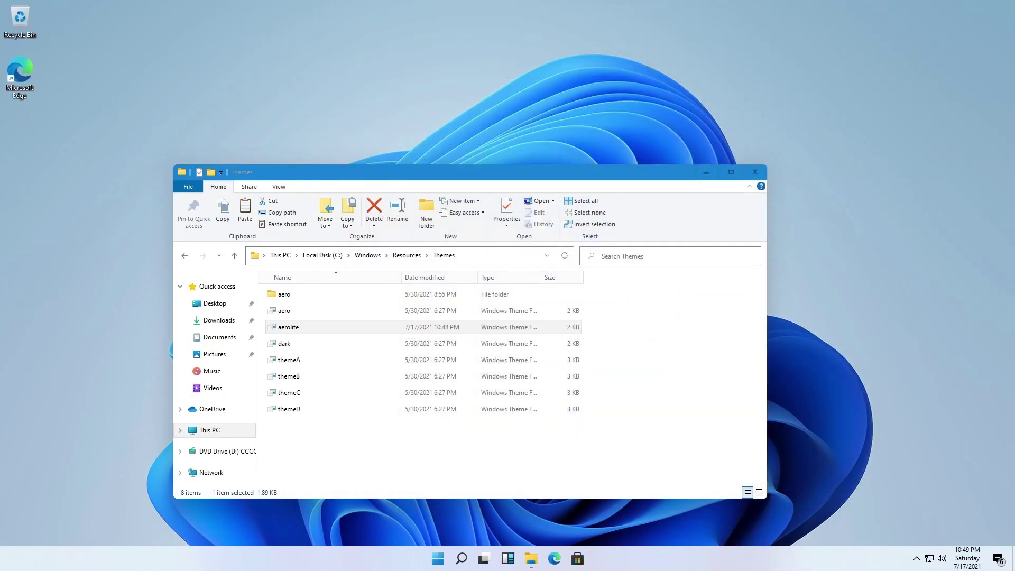
# Rearrange the Themes and home folder windows, then clear them off the desktop
pyautogui.moveTo(291, 172); pyautogui.dragTo(438, 136)
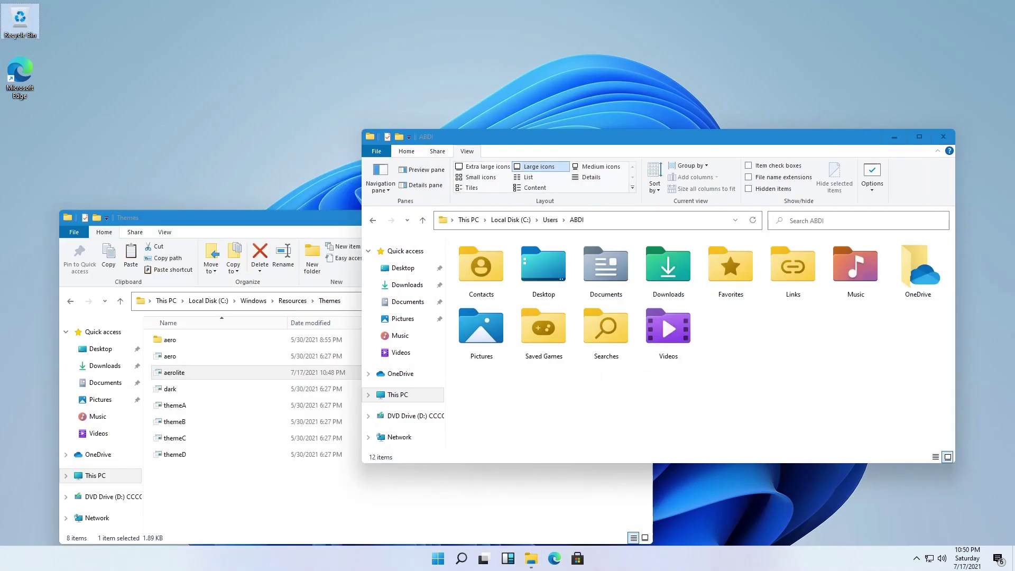
pyautogui.moveTo(606, 139); pyautogui.dragTo(610, 189)
pyautogui.moveTo(297, 219)
pyautogui.mouseDown()
pyautogui.moveTo(293, 179)
pyautogui.moveTo(299, 214)
pyautogui.mouseUp()
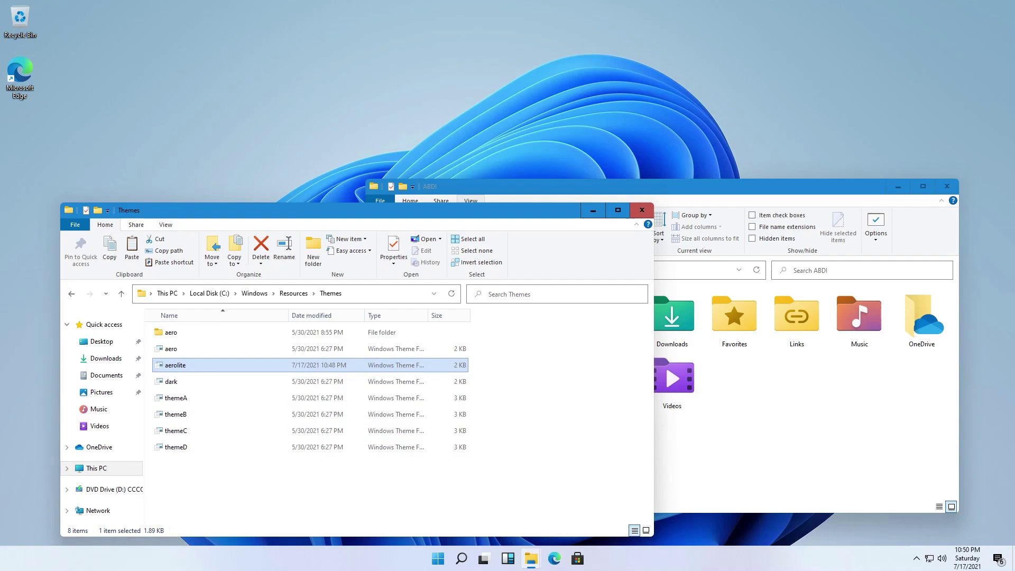
pyautogui.moveTo(298, 214); pyautogui.dragTo(538, 262)
pyautogui.moveTo(511, 190); pyautogui.dragTo(329, 169)
pyautogui.moveTo(797, 253)
pyautogui.mouseDown()
pyautogui.moveTo(808, 258)
pyautogui.moveTo(810, 242)
pyautogui.mouseUp()
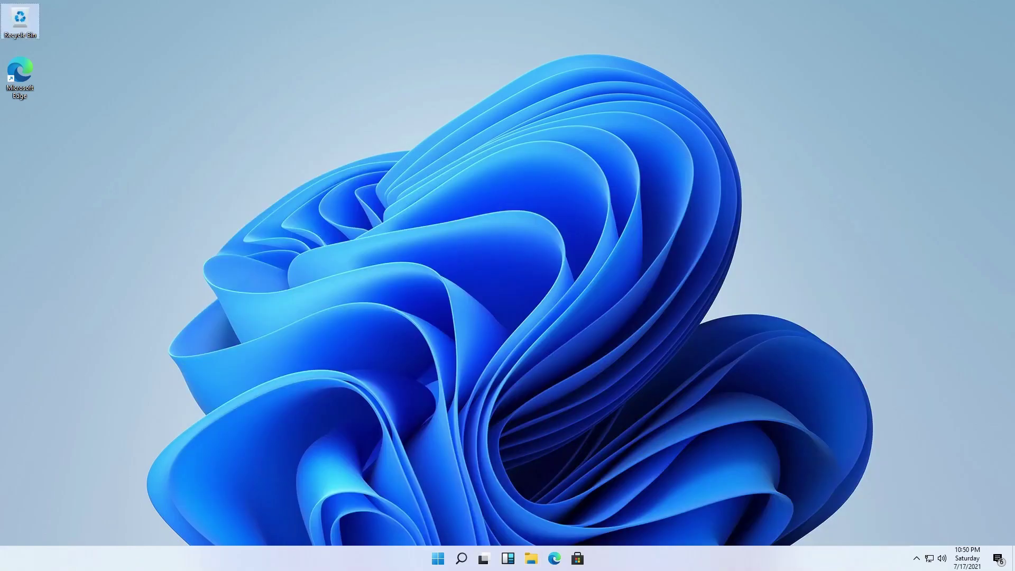
# Open Personalization settings from the desktop context menu
pyautogui.rightClick(523, 252)
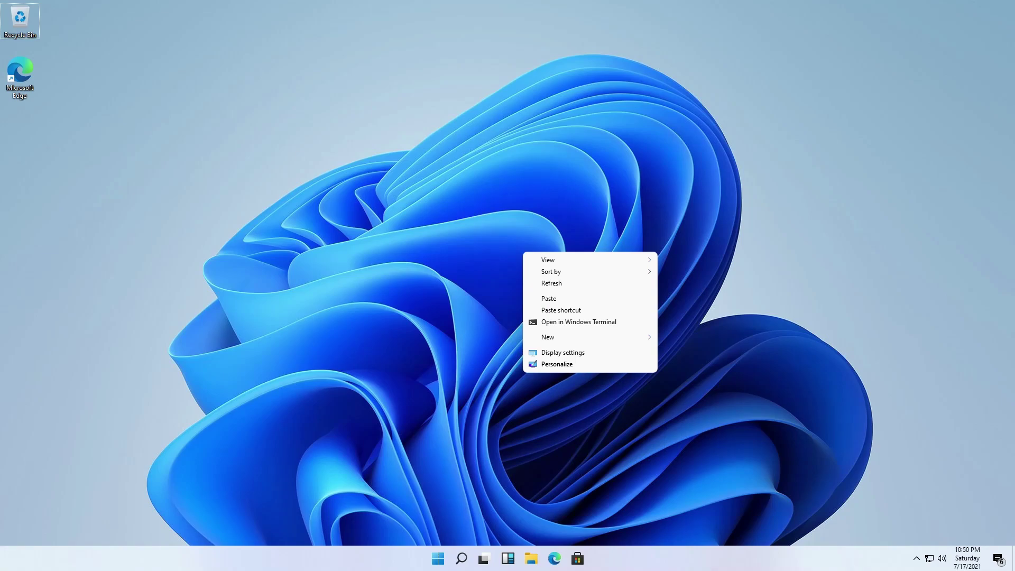
pyautogui.click(556, 363)
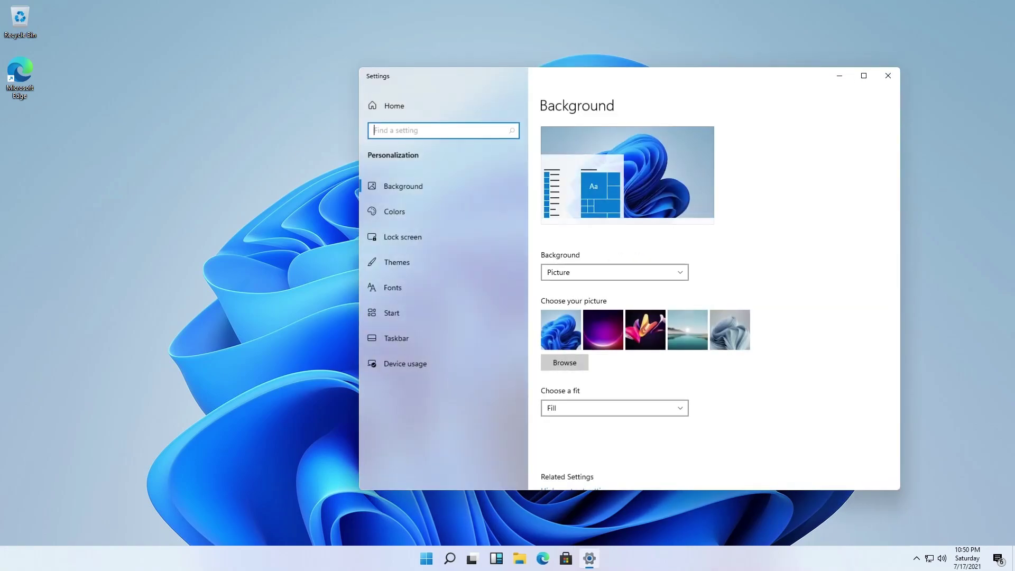
pyautogui.moveTo(550, 79); pyautogui.dragTo(625, 88)
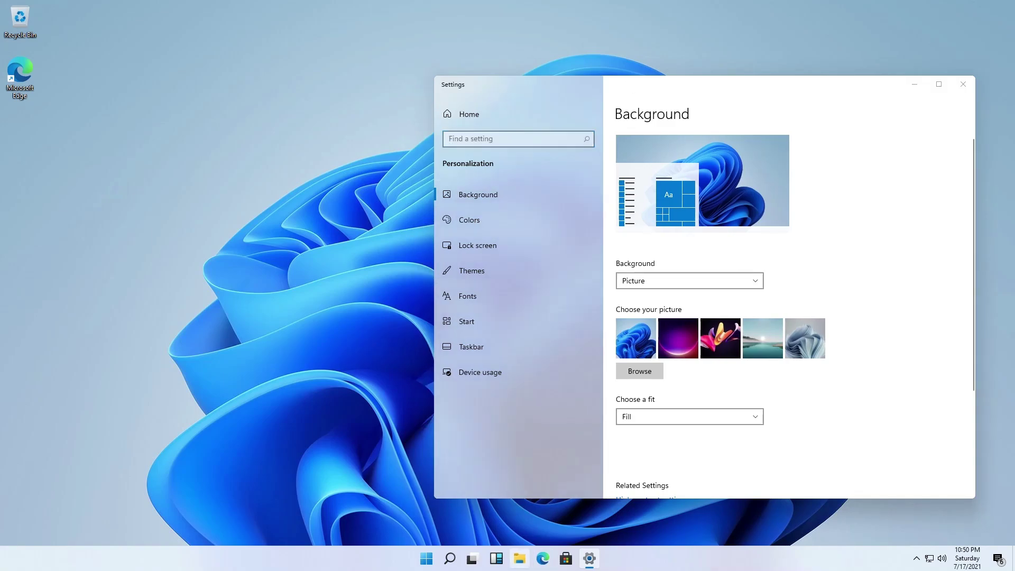
pyautogui.click(520, 558)
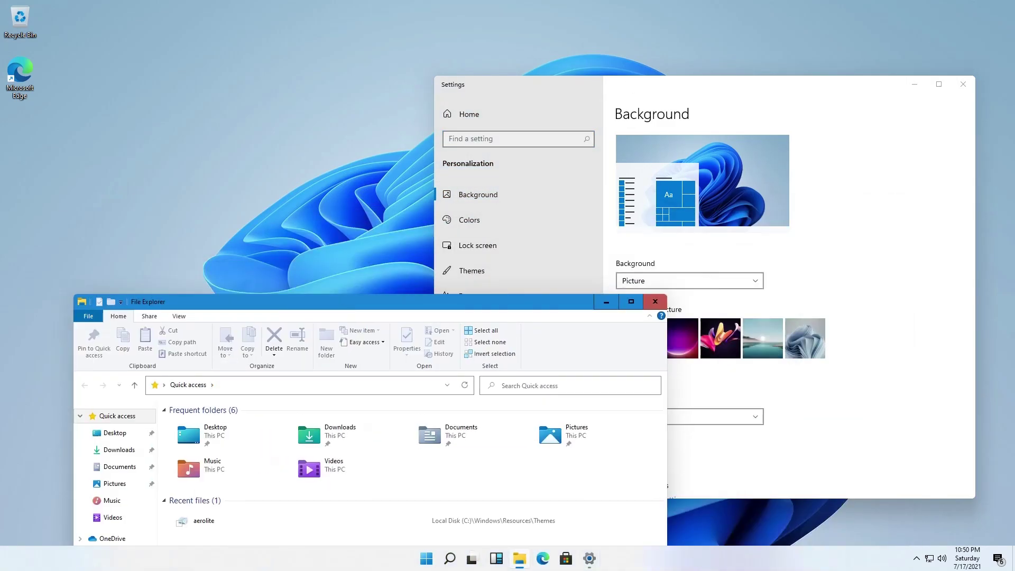
pyautogui.click(655, 301)
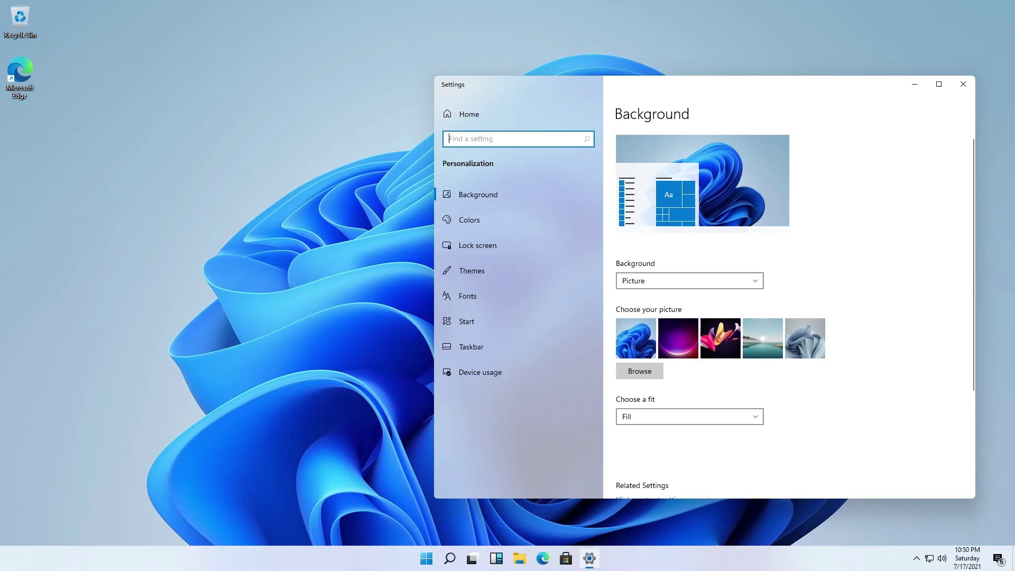
# Turn Transparency effects off on the Colors page
pyautogui.click(469, 220)
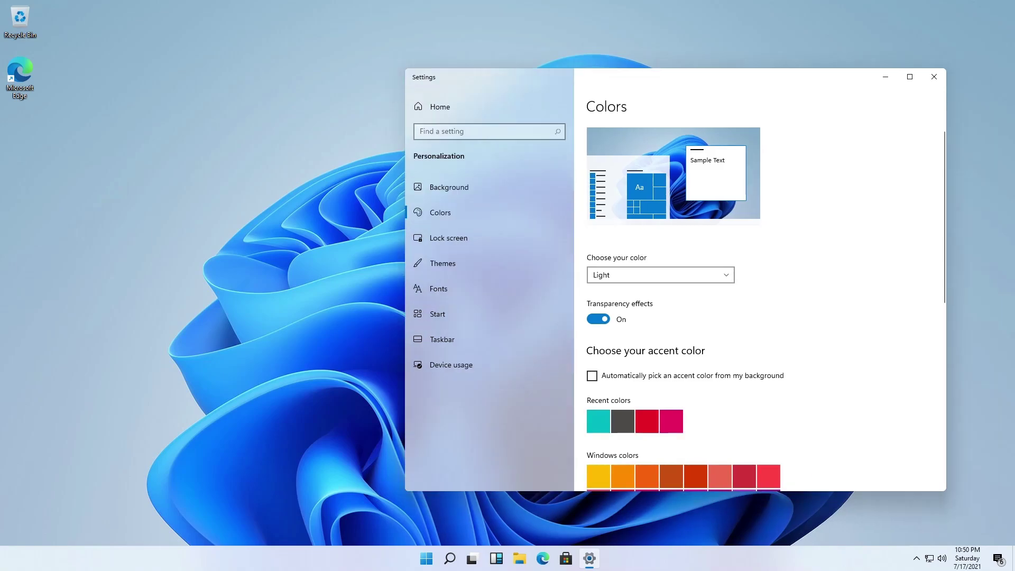
pyautogui.click(598, 319)
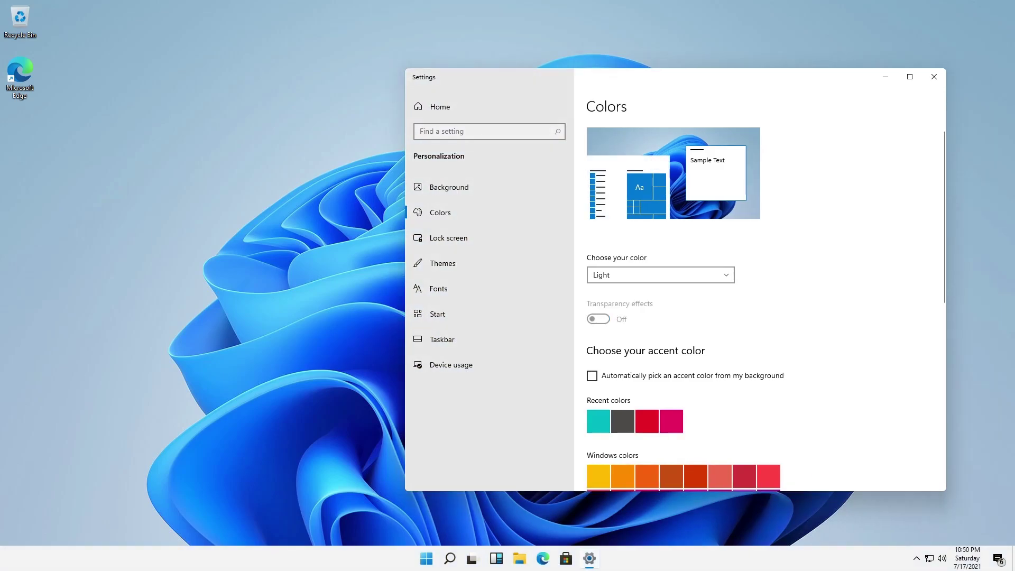
pyautogui.moveTo(611, 74); pyautogui.dragTo(733, 75)
# Open File Explorer, arrange it beside Settings, and bring Settings to the front
pyautogui.press('super')
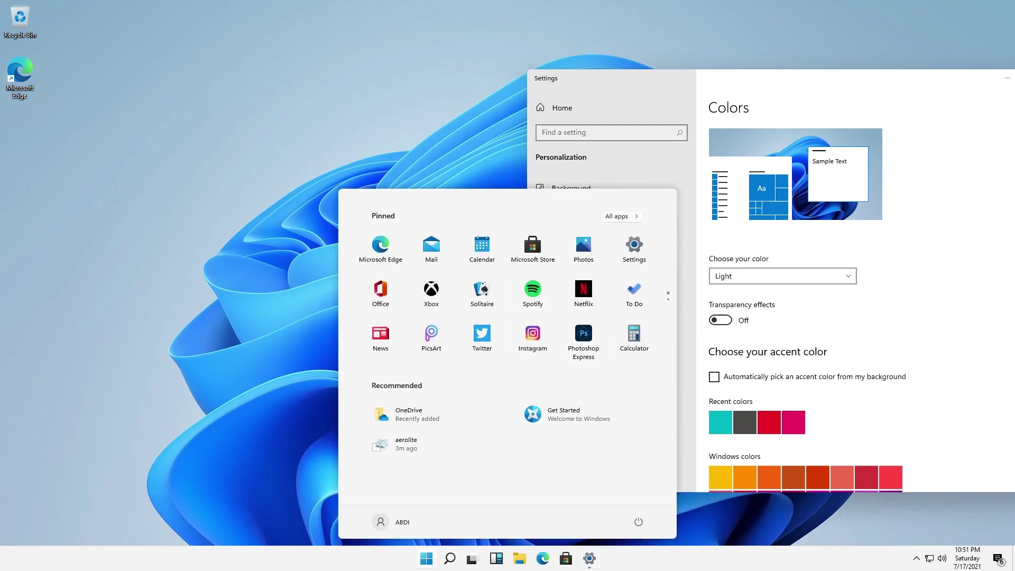
pyautogui.click(519, 558)
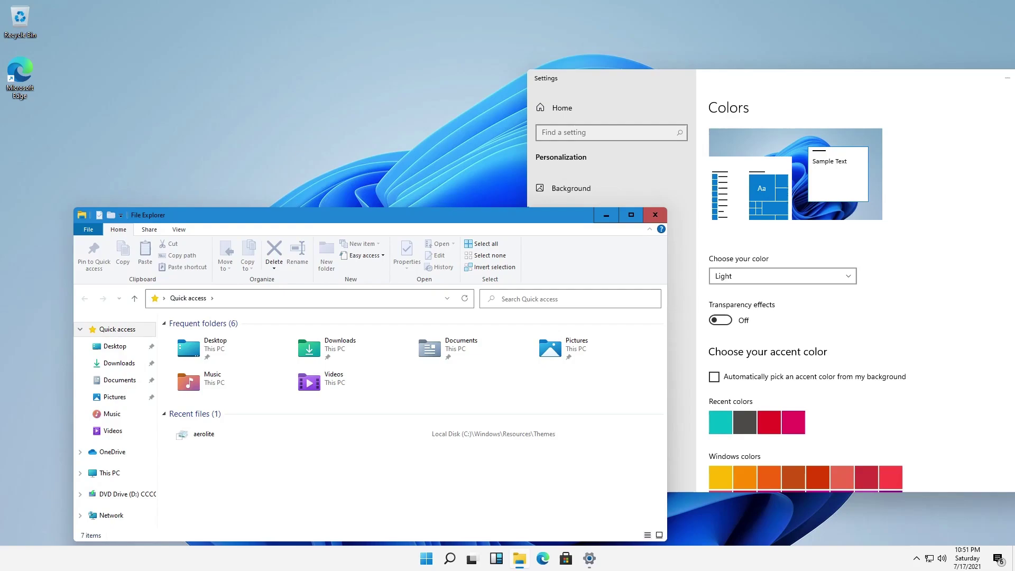
pyautogui.moveTo(364, 215); pyautogui.dragTo(353, 111)
pyautogui.moveTo(482, 105); pyautogui.dragTo(458, 57)
pyautogui.moveTo(770, 86); pyautogui.dragTo(793, 116)
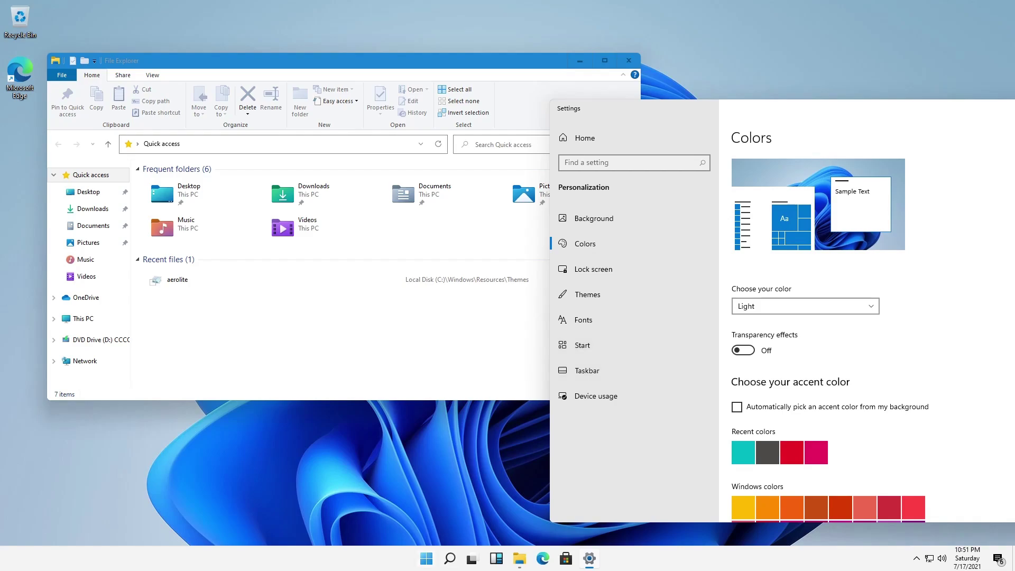
pyautogui.click(427, 558)
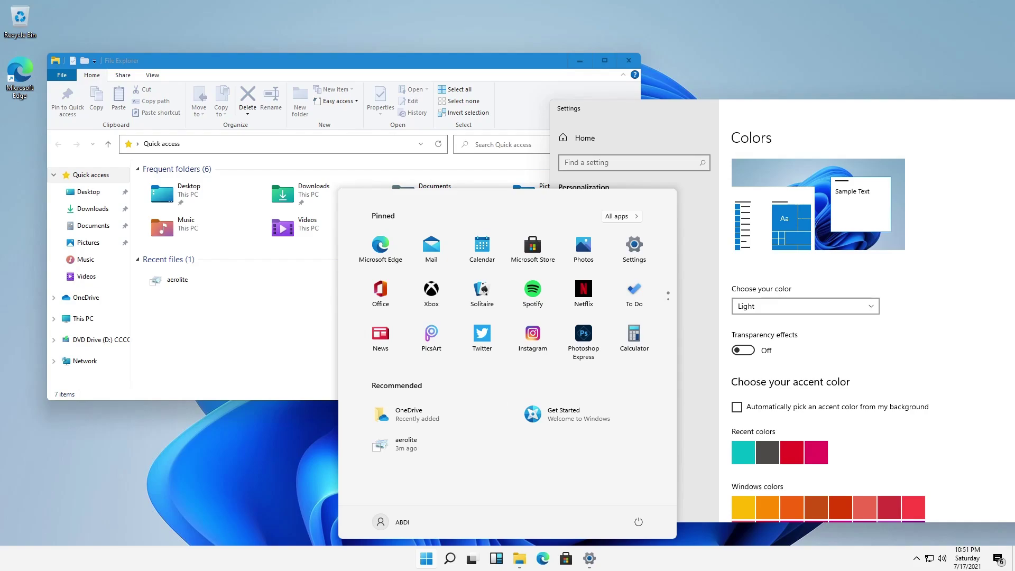
pyautogui.click(254, 328)
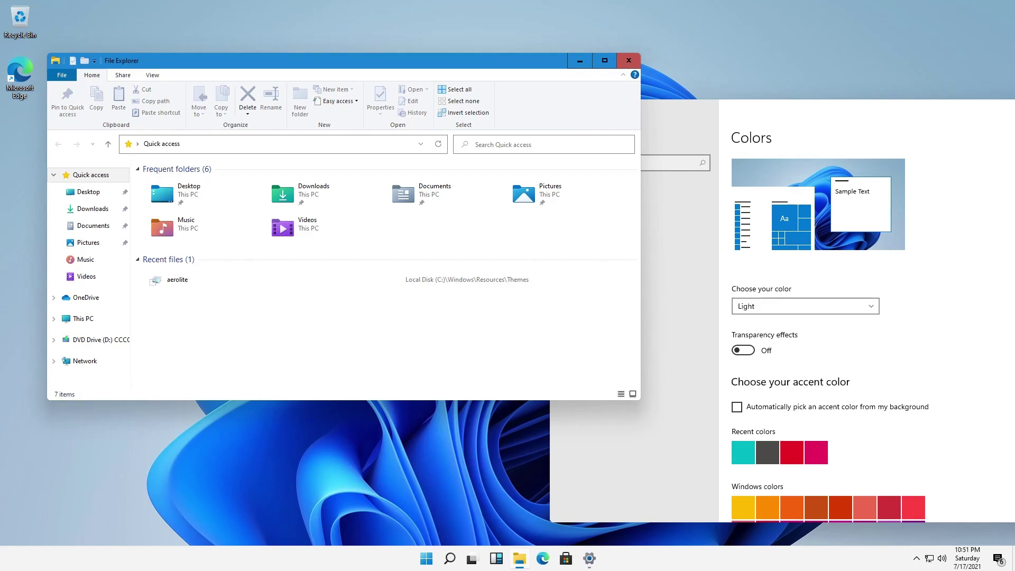
pyautogui.hotkey('alt', 'Tab')
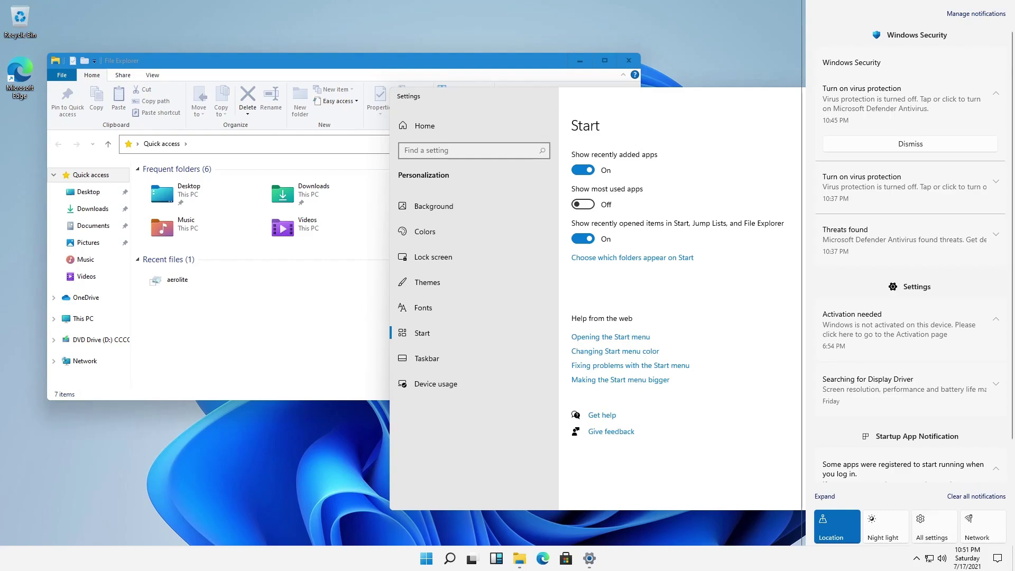
# Check the volume, network status and hidden tray icons in the taskbar
pyautogui.click(942, 558)
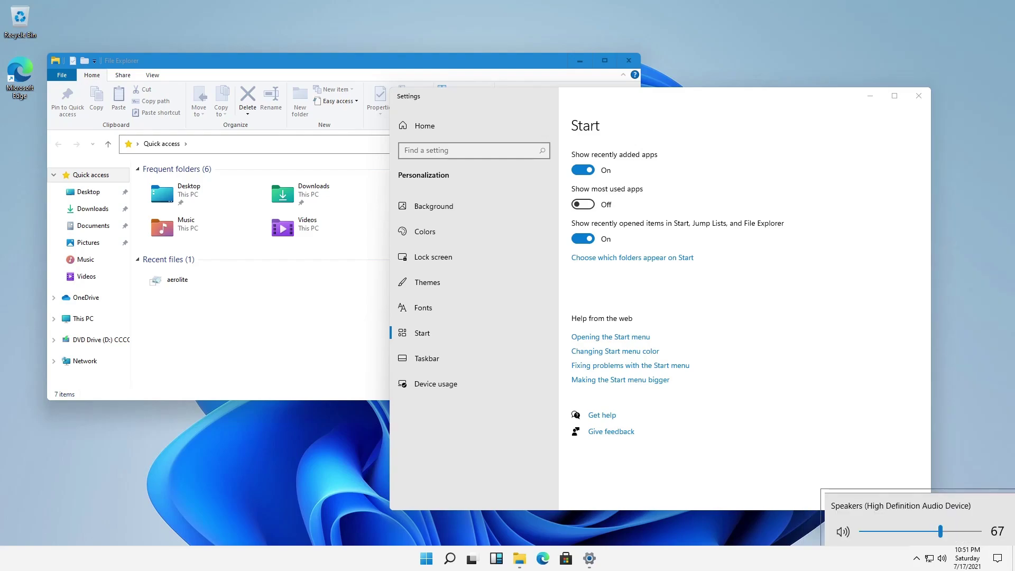
pyautogui.click(928, 558)
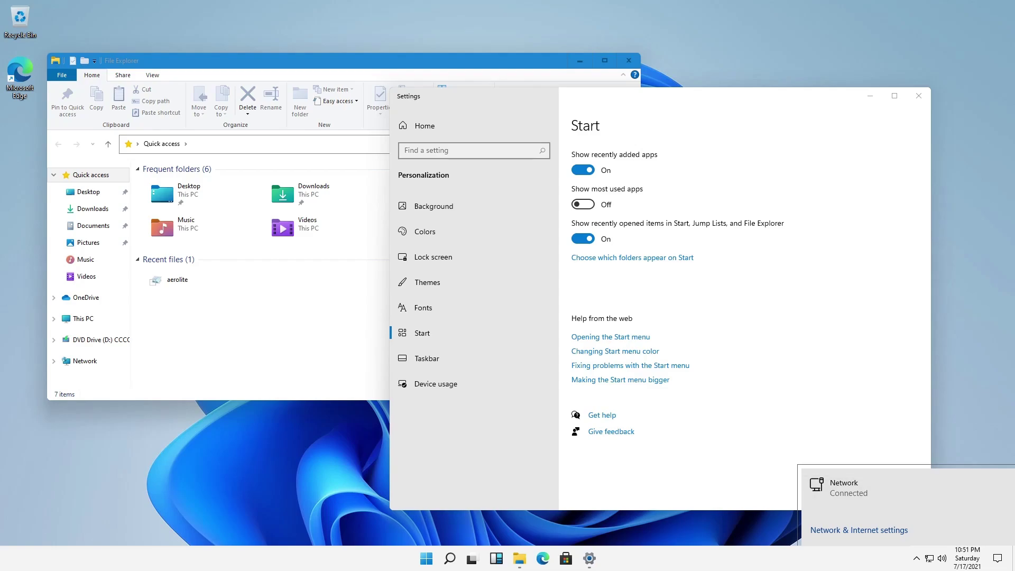
pyautogui.click(916, 558)
pyautogui.click(929, 558)
pyautogui.press('Escape')
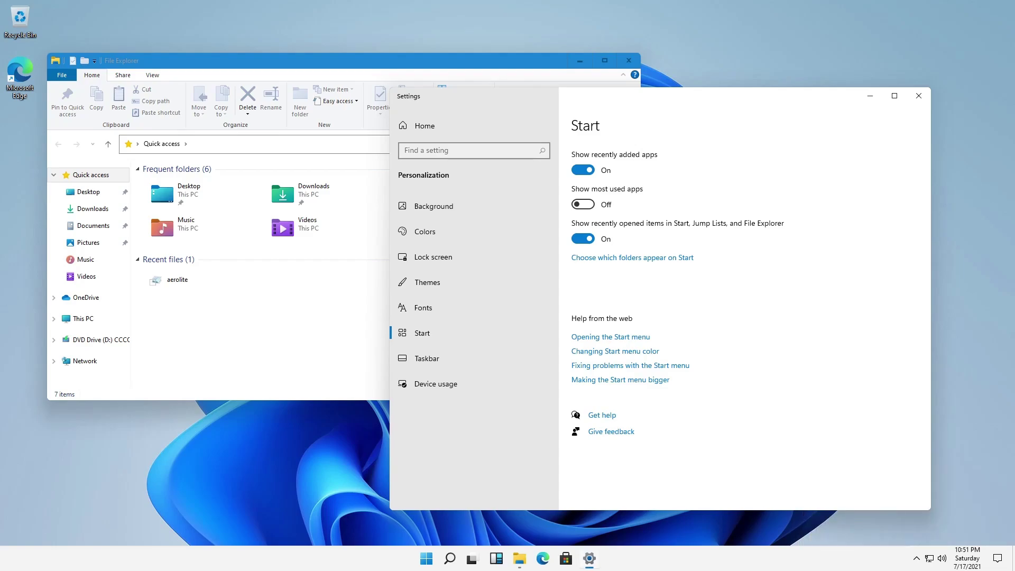
# Close the Settings and File Explorer windows
pyautogui.click(918, 96)
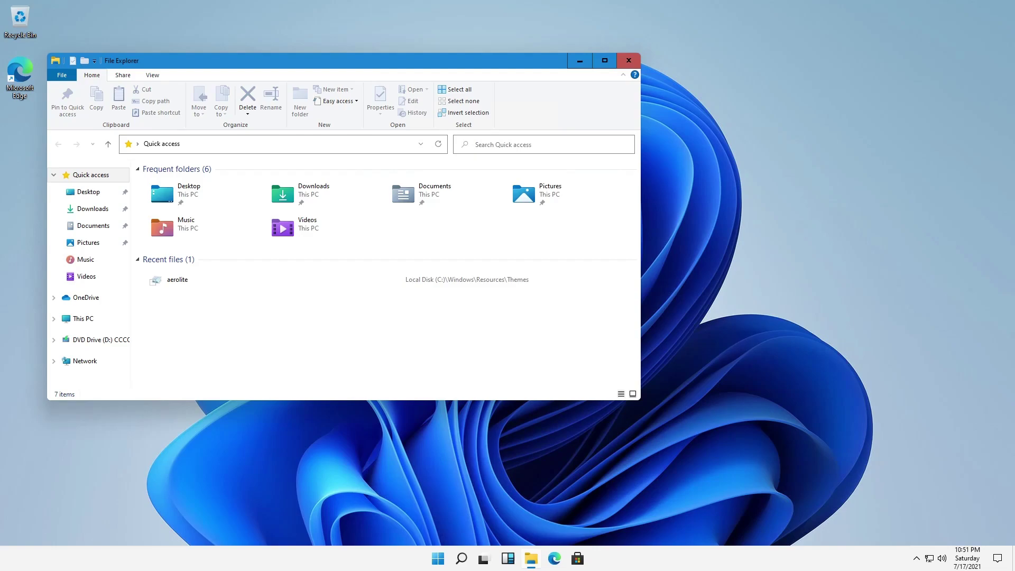
pyautogui.click(628, 60)
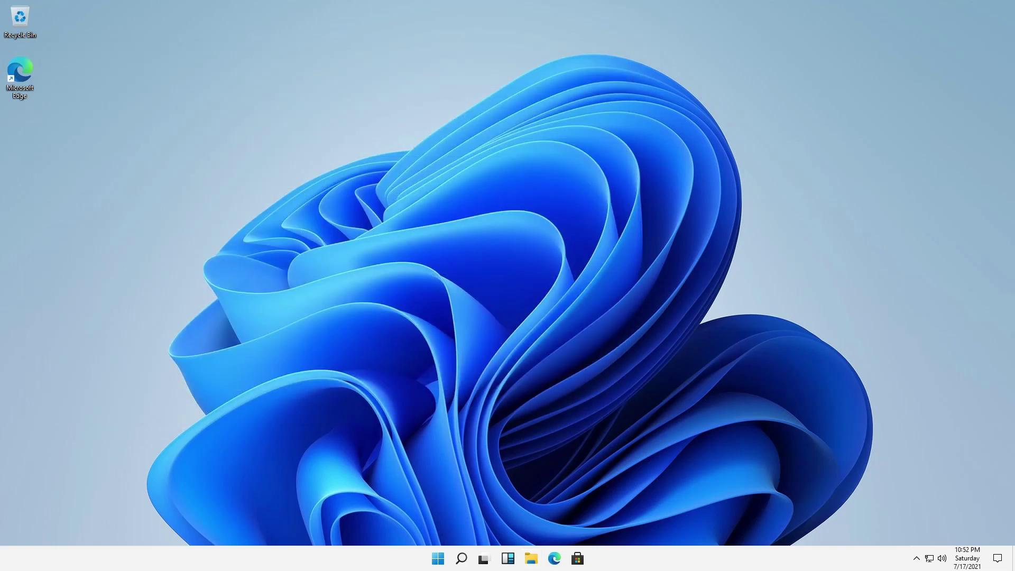
pyautogui.moveTo(293, 117); pyautogui.dragTo(794, 504)
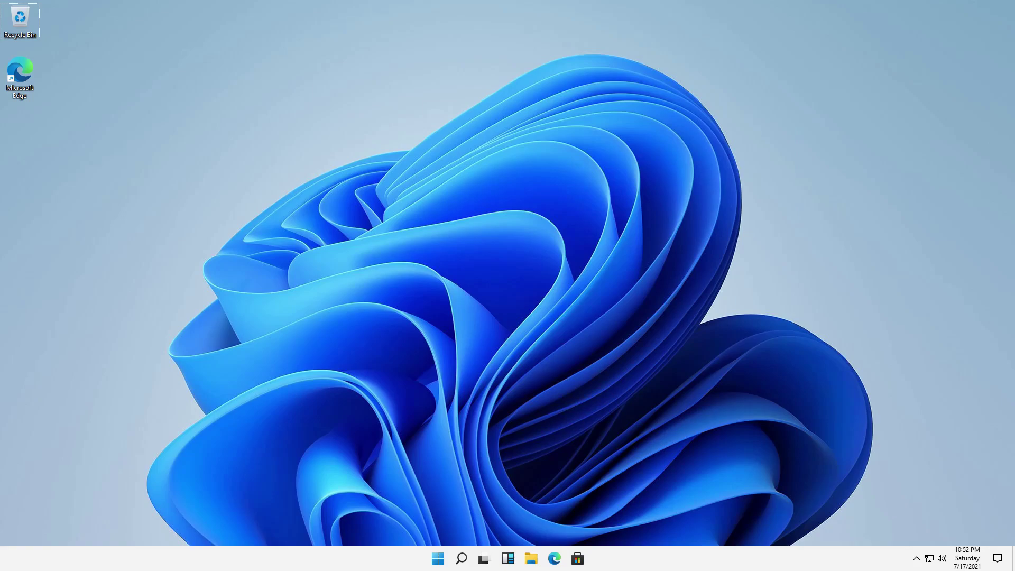